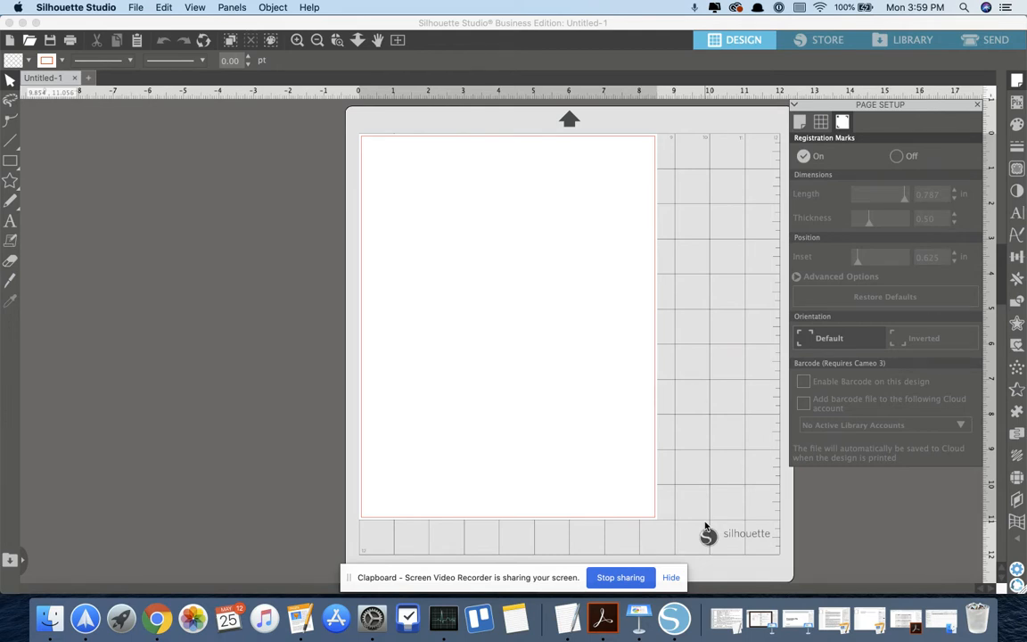
Import the Habit Tracker Pink A5 PDF as a grouped vector and turn on its registration marks.
{"action": "left_click", "coordinate": [29, 42]}
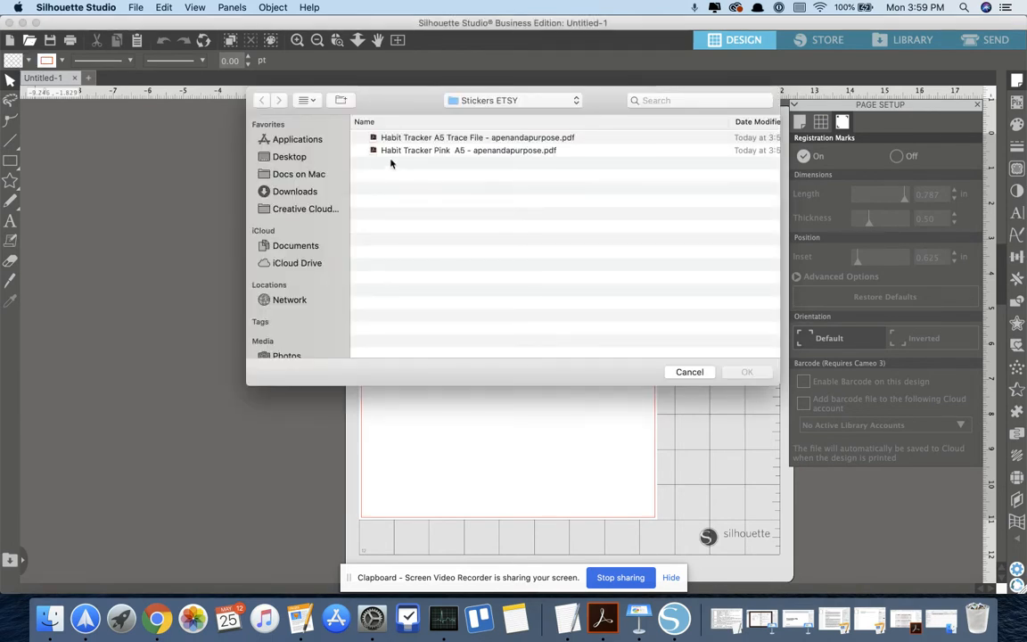
{"action": "double_click", "coordinate": [436, 151]}
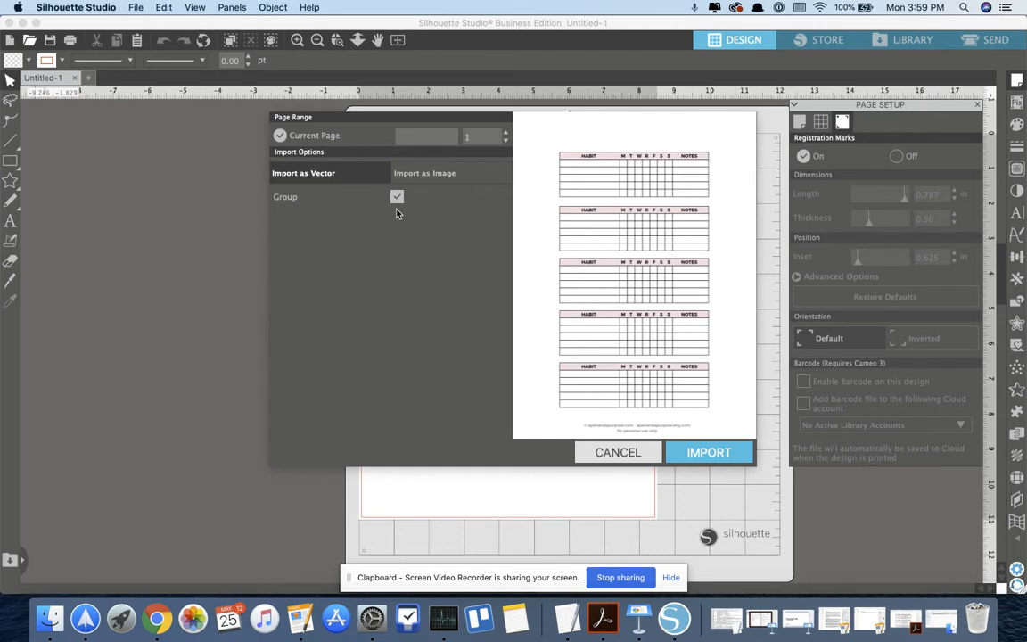
{"action": "left_click", "coordinate": [734, 453]}
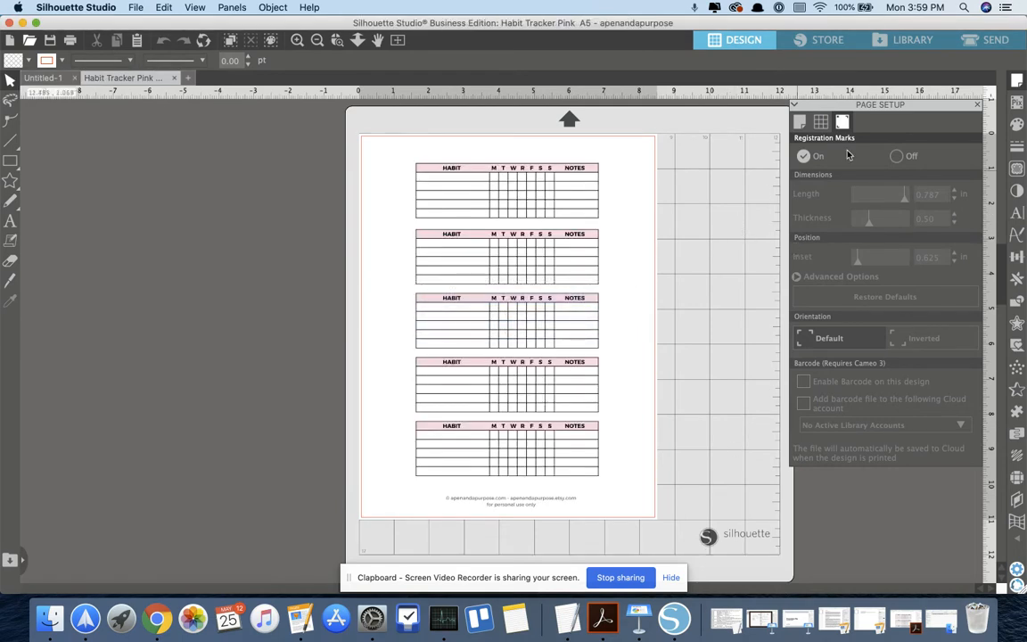
{"action": "left_click", "coordinate": [1021, 81]}
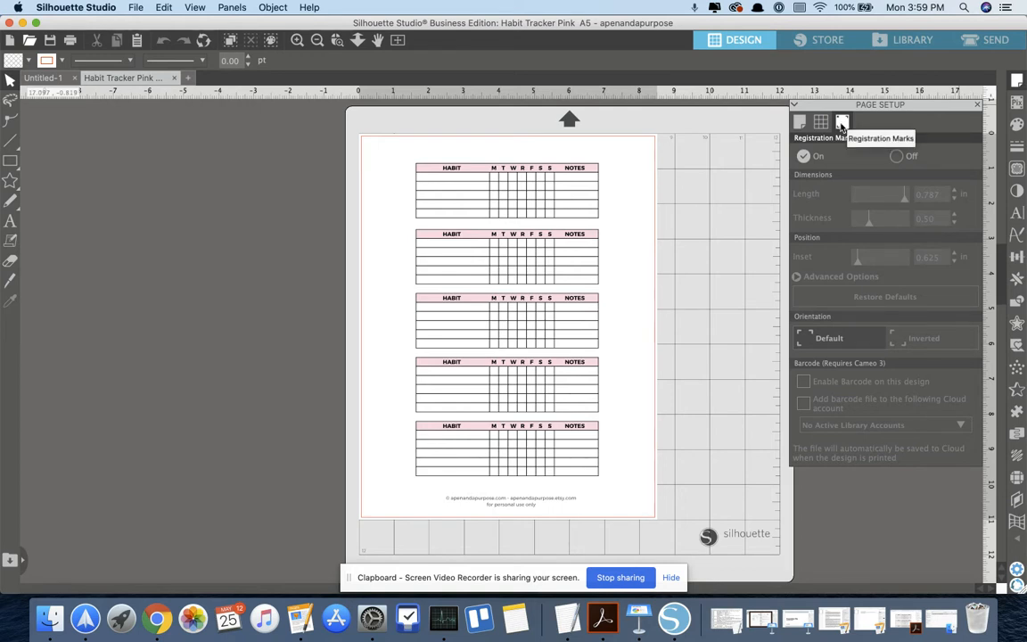
{"action": "left_click", "coordinate": [896, 156]}
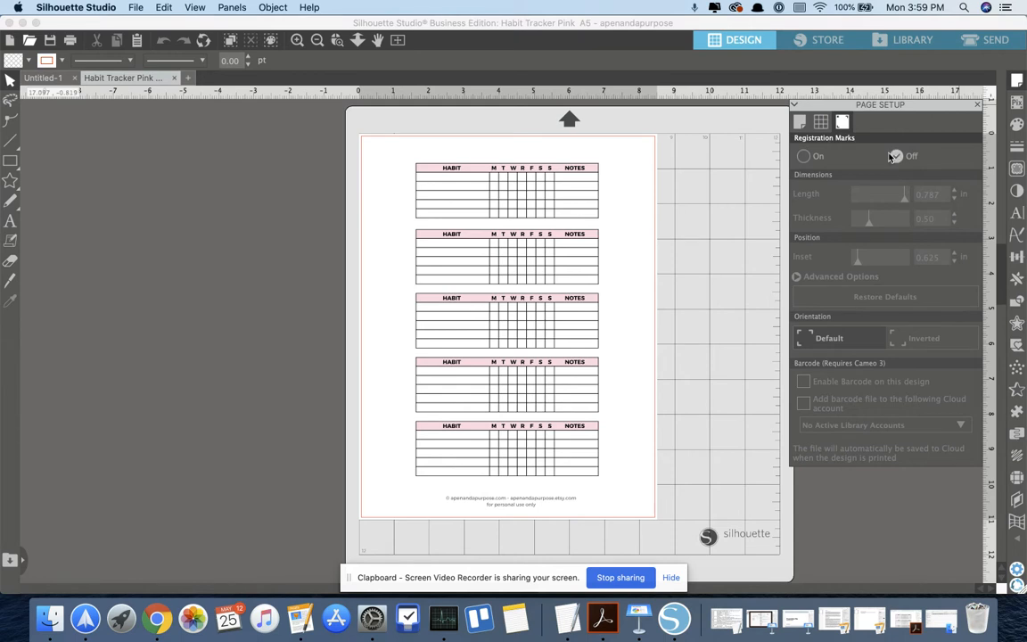
{"action": "left_click", "coordinate": [804, 157]}
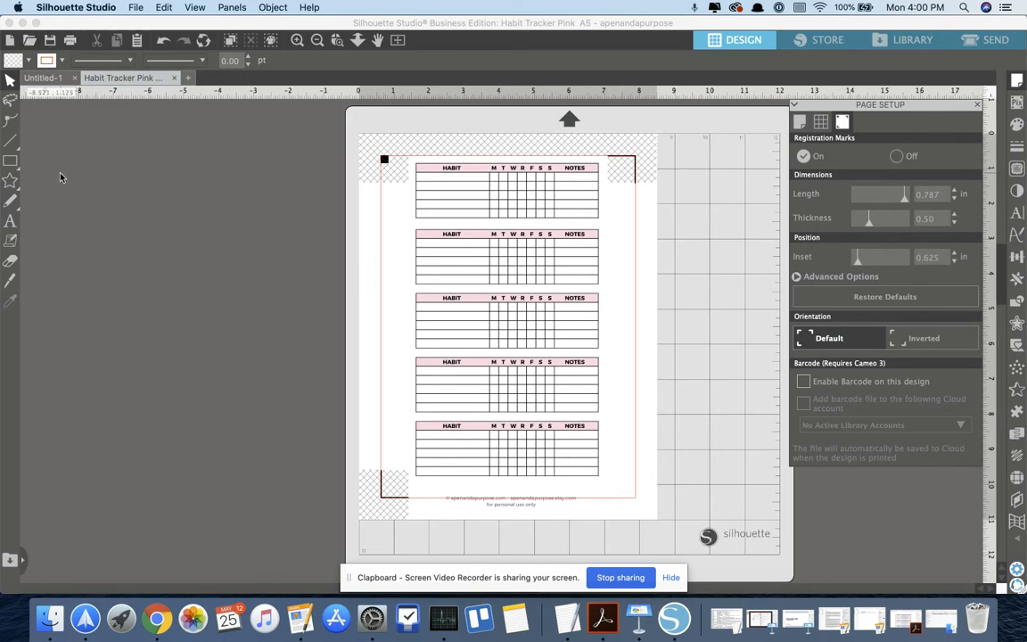
Import the Habit Tracker A5 Trace File PDF as a grouped vector and turn on its registration marks.
{"action": "left_click", "coordinate": [30, 43]}
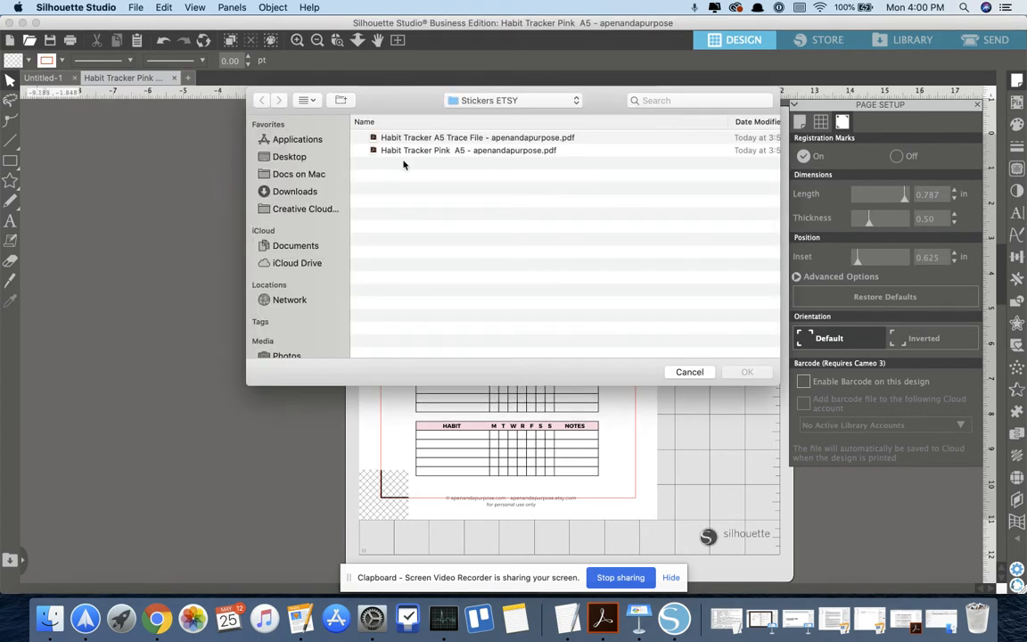
{"action": "left_click", "coordinate": [433, 140]}
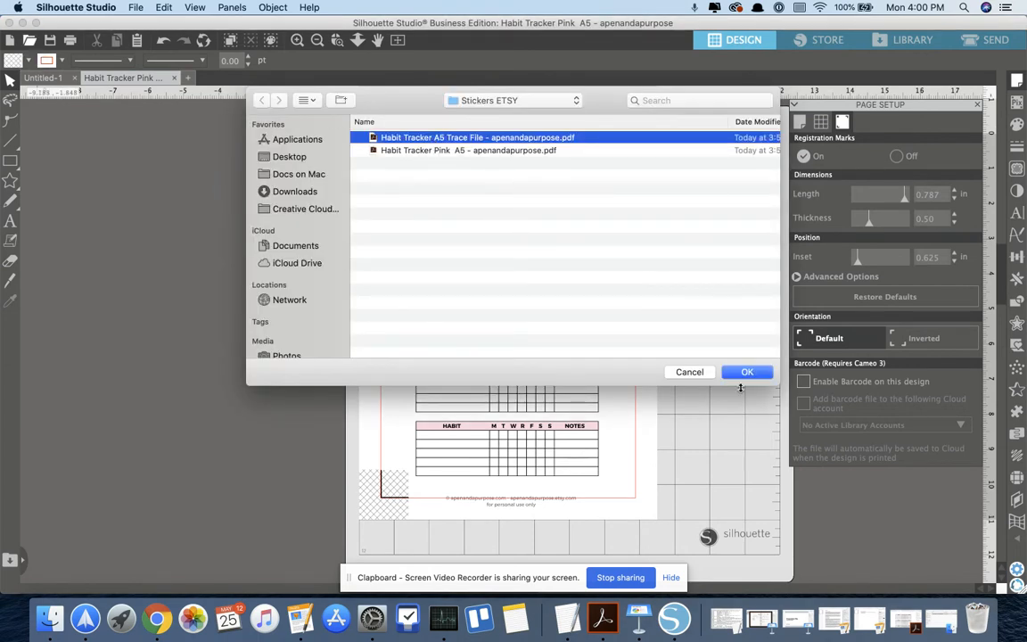
{"action": "left_click", "coordinate": [747, 372]}
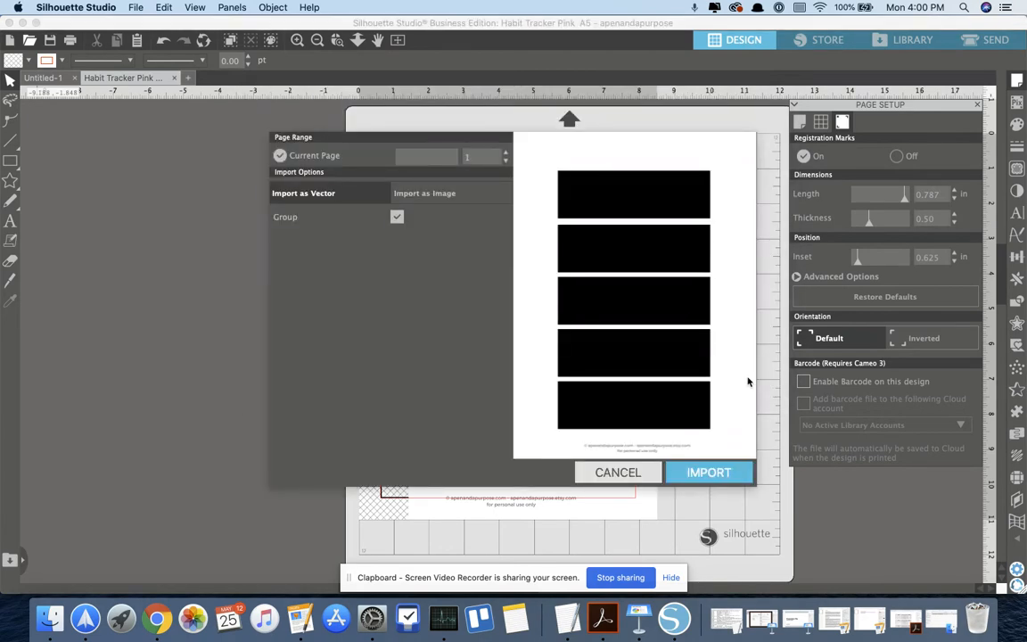
{"action": "left_click", "coordinate": [738, 473]}
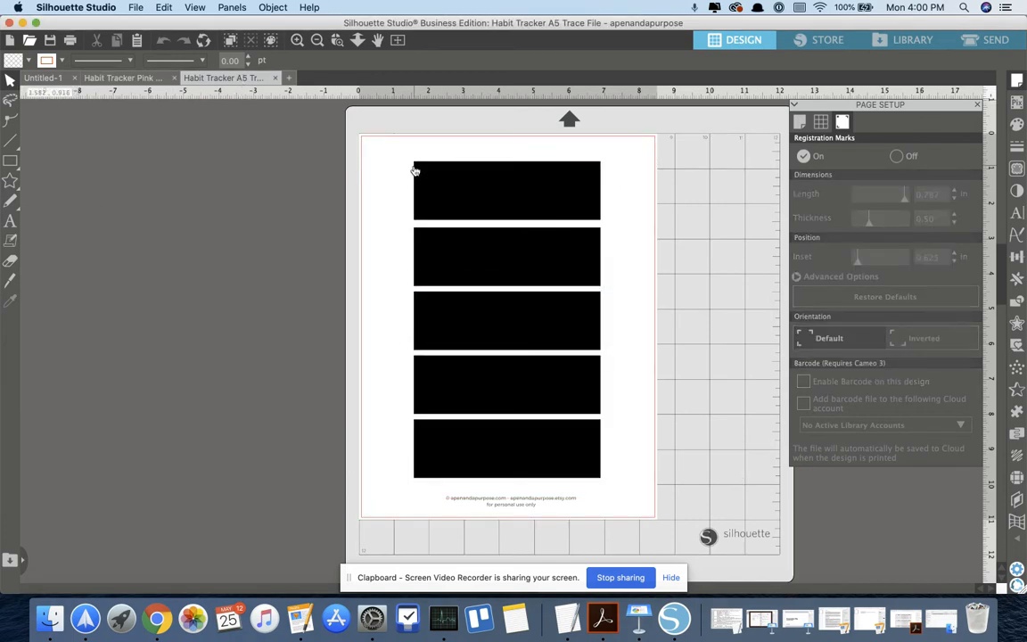
{"action": "left_click", "coordinate": [896, 156]}
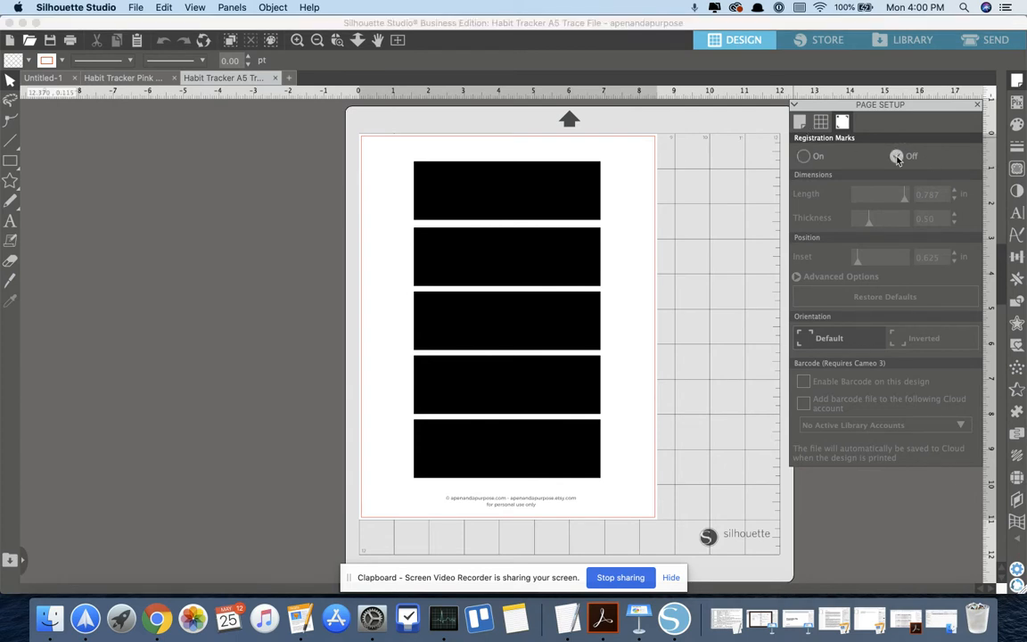
{"action": "left_click", "coordinate": [803, 157]}
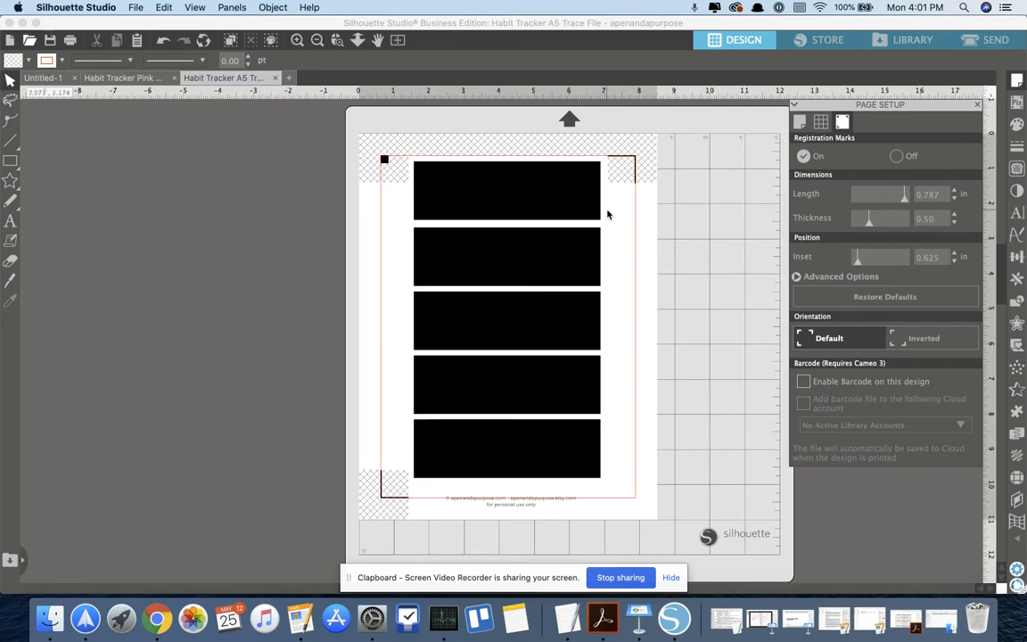
Set the line color of the imported trace artwork to transparent.
{"action": "left_click", "coordinate": [609, 215]}
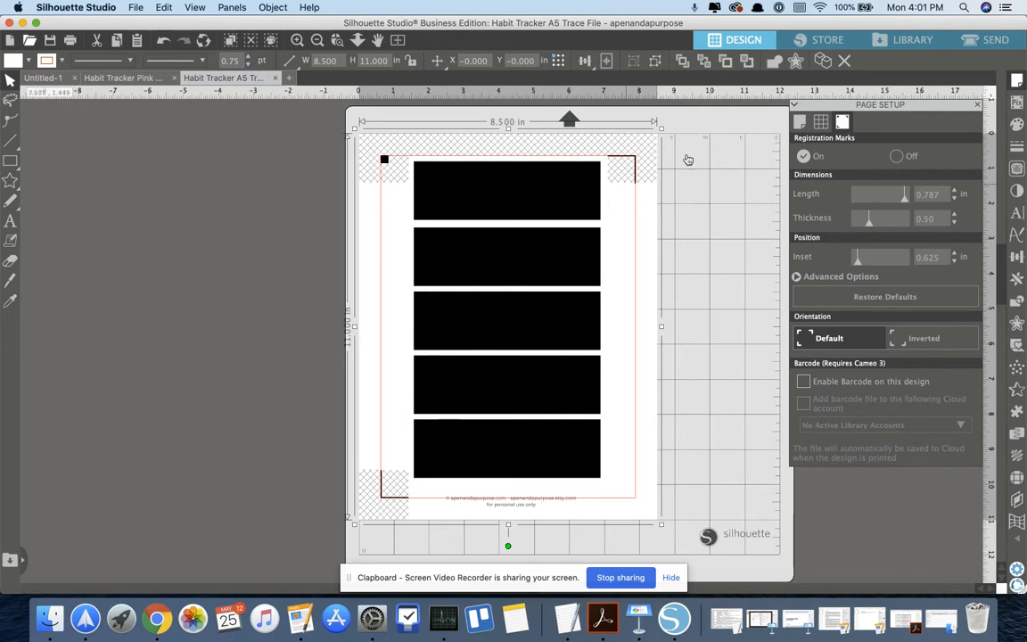
{"action": "left_click", "coordinate": [60, 62]}
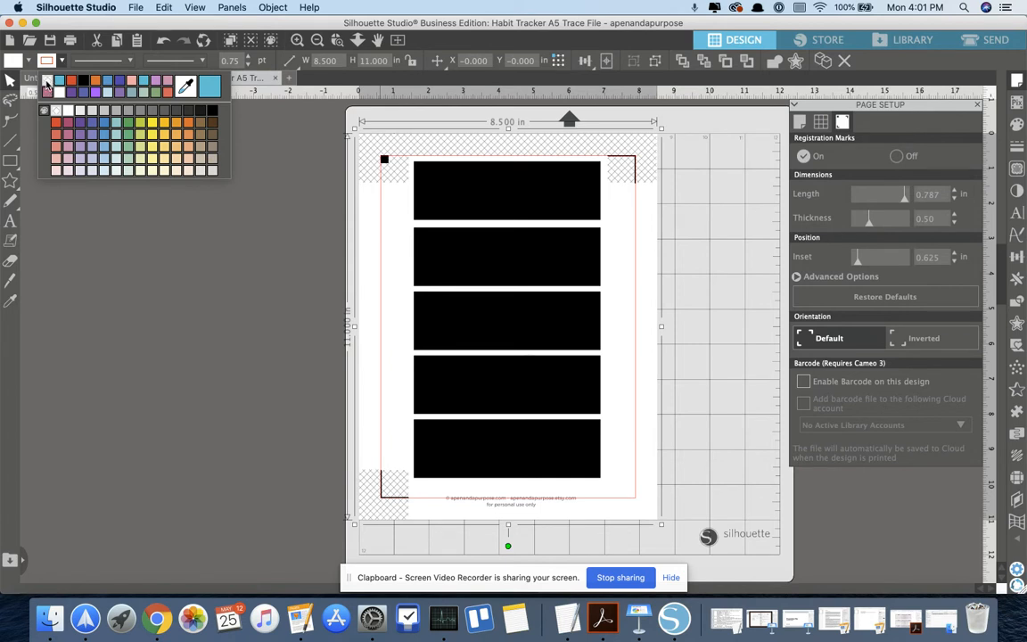
{"action": "left_click", "coordinate": [47, 84]}
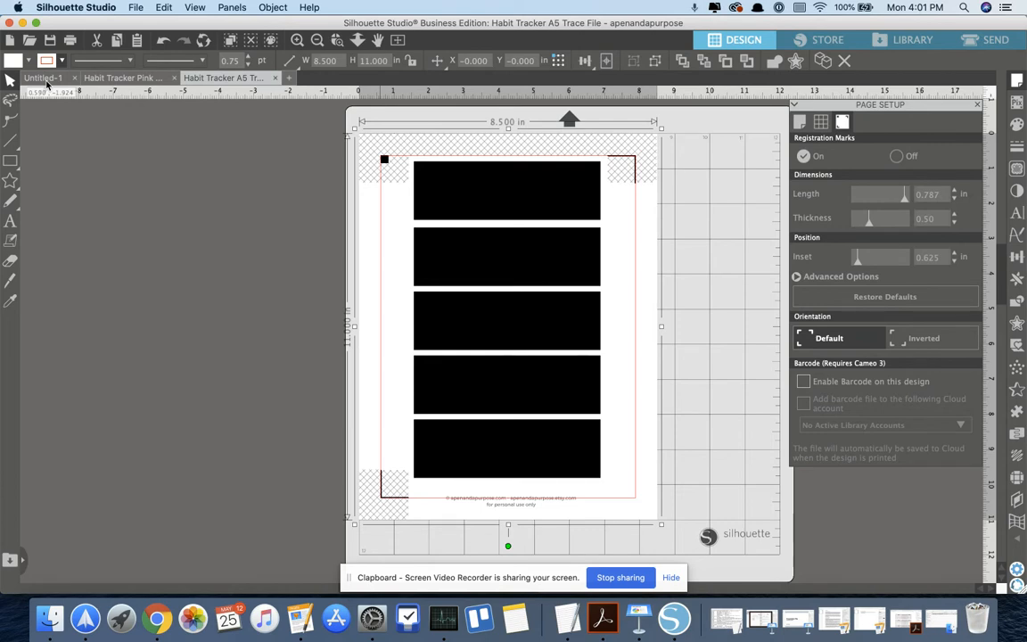
Switch the trace file's send setup to cutting by line color and return to the design workspace.
{"action": "left_click", "coordinate": [988, 42]}
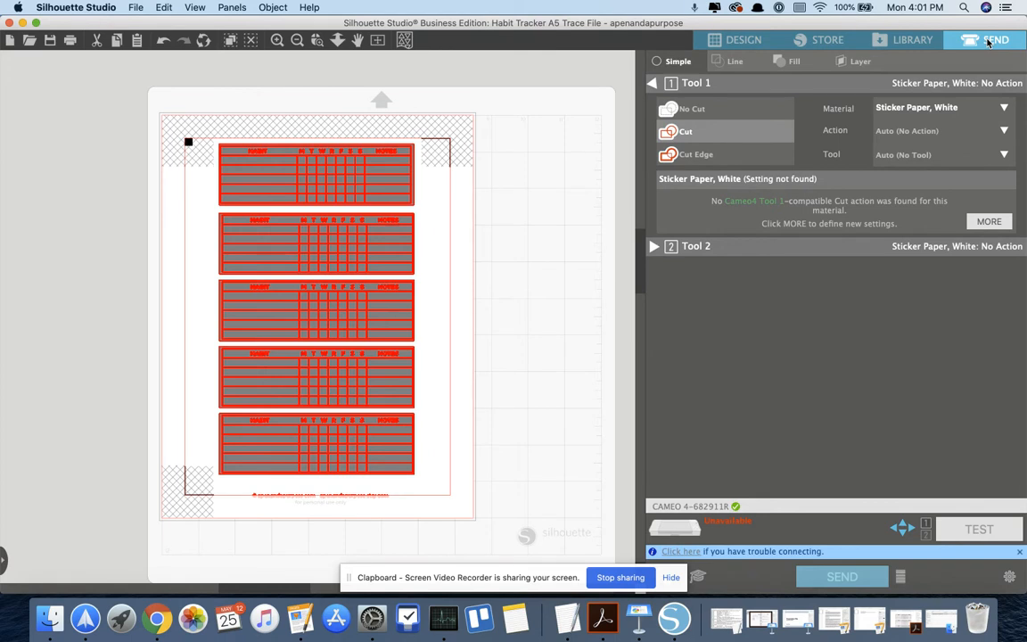
{"action": "left_click", "coordinate": [733, 63]}
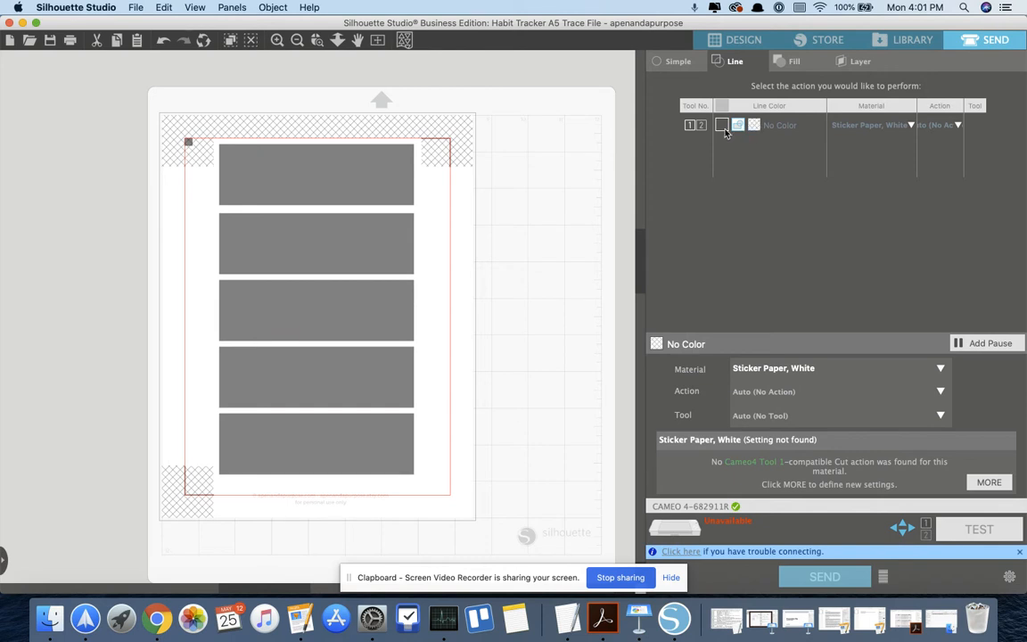
{"action": "left_click", "coordinate": [735, 41]}
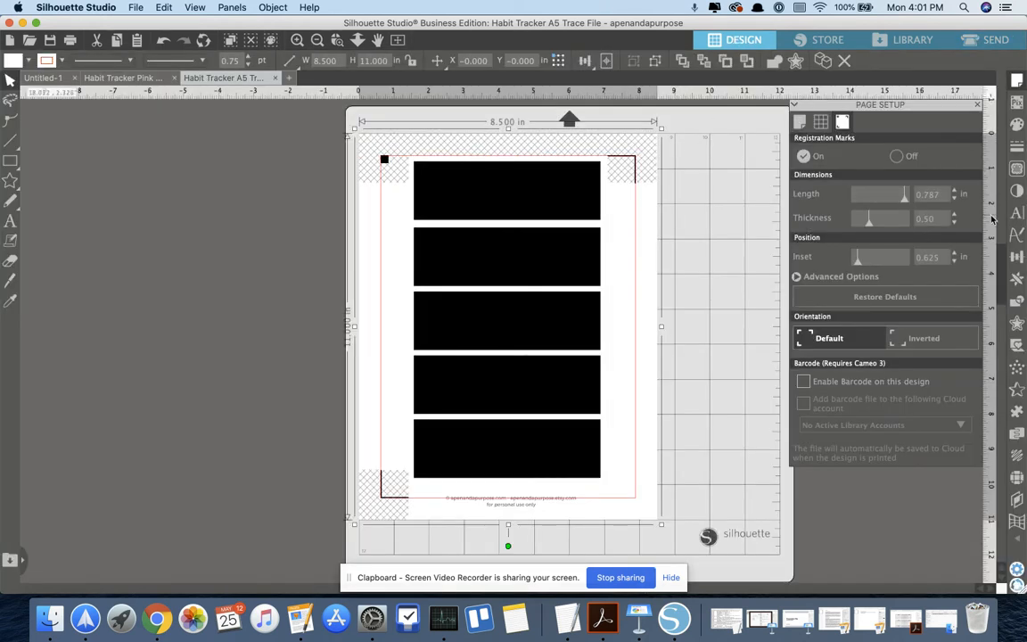
Trace the outer edges of the five black boxes, using a trace area about 6.33 by 9.82 in around them.
{"action": "left_click", "coordinate": [1018, 169]}
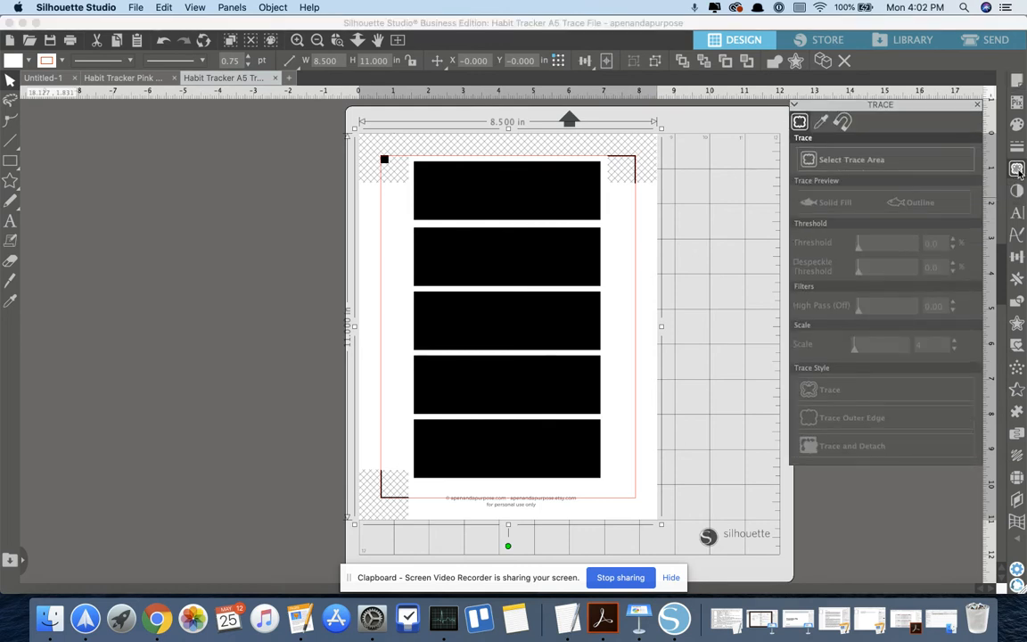
{"action": "left_click", "coordinate": [859, 158]}
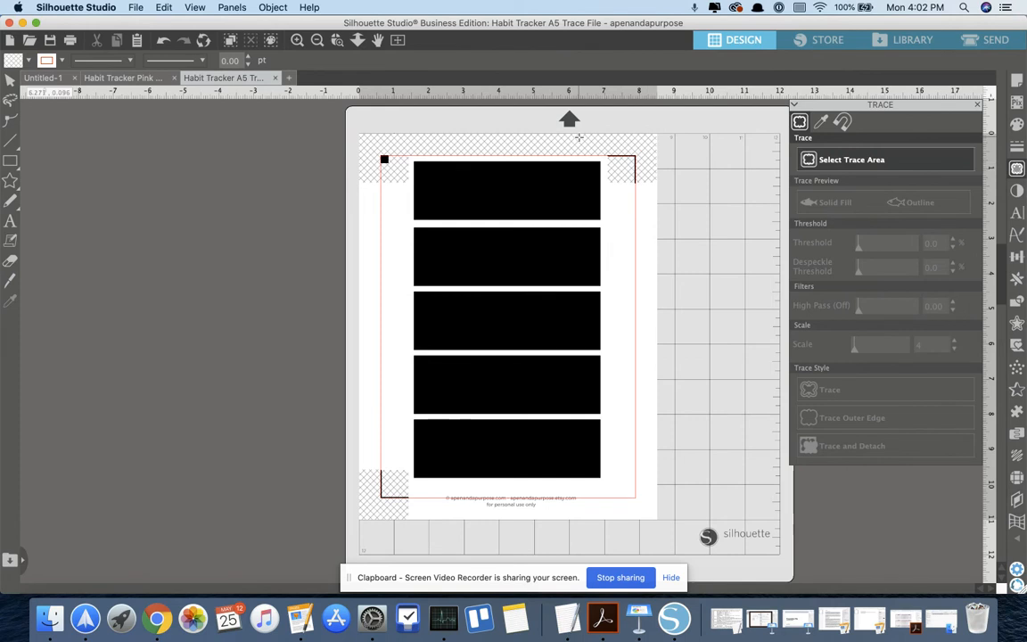
{"action": "mouse_move", "coordinate": [397, 154]}
{"action": "left_mouse_down"}
{"action": "mouse_move", "coordinate": [601, 229]}
{"action": "mouse_move", "coordinate": [621, 502]}
{"action": "left_mouse_up"}
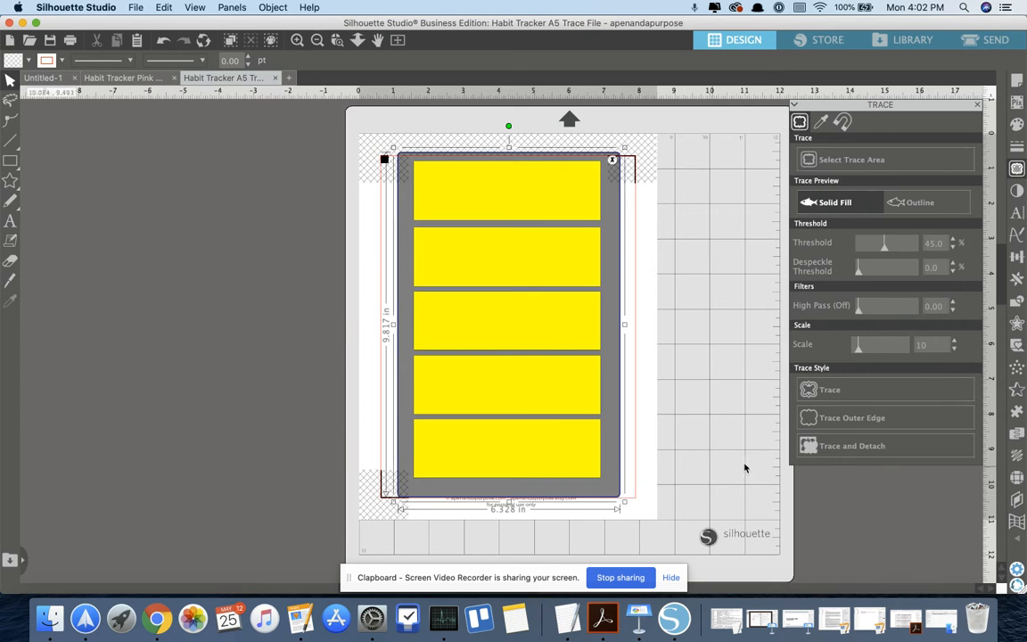
{"action": "left_click", "coordinate": [851, 419]}
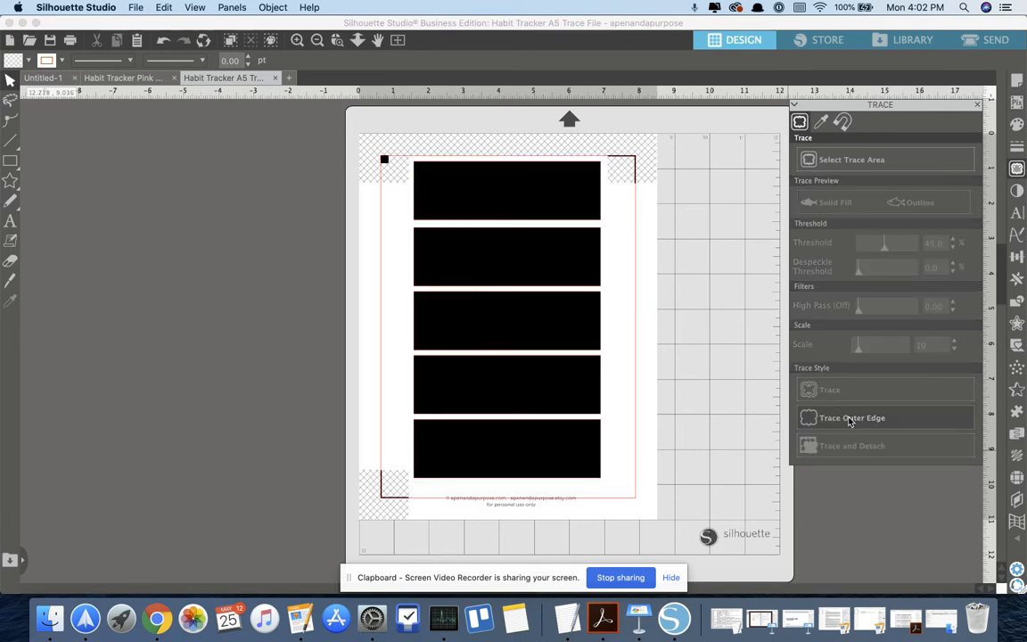
Preview the No Color lines in the cut setup and exclude them again, keeping only the red RGB (255,0,0) lines enabled.
{"action": "left_click", "coordinate": [996, 41]}
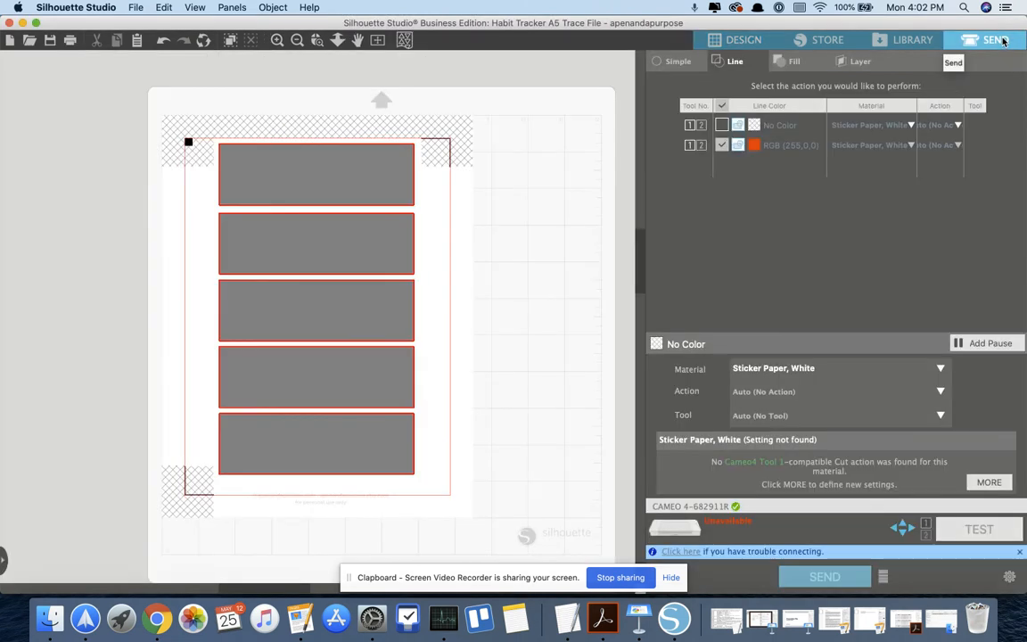
{"action": "left_click", "coordinate": [721, 150]}
{"action": "left_click", "coordinate": [723, 125]}
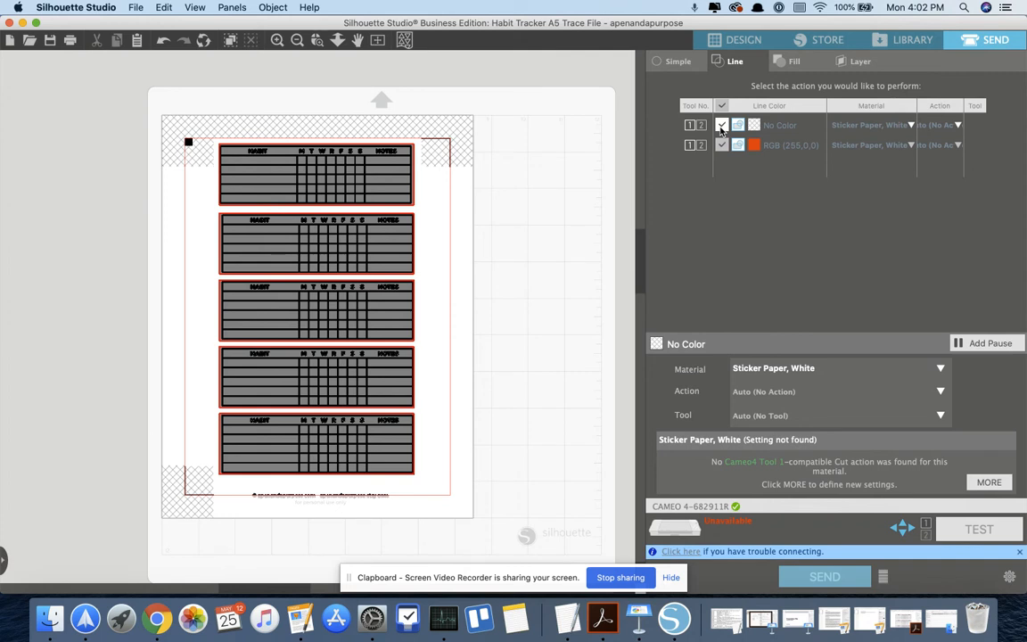
{"action": "left_click", "coordinate": [723, 125]}
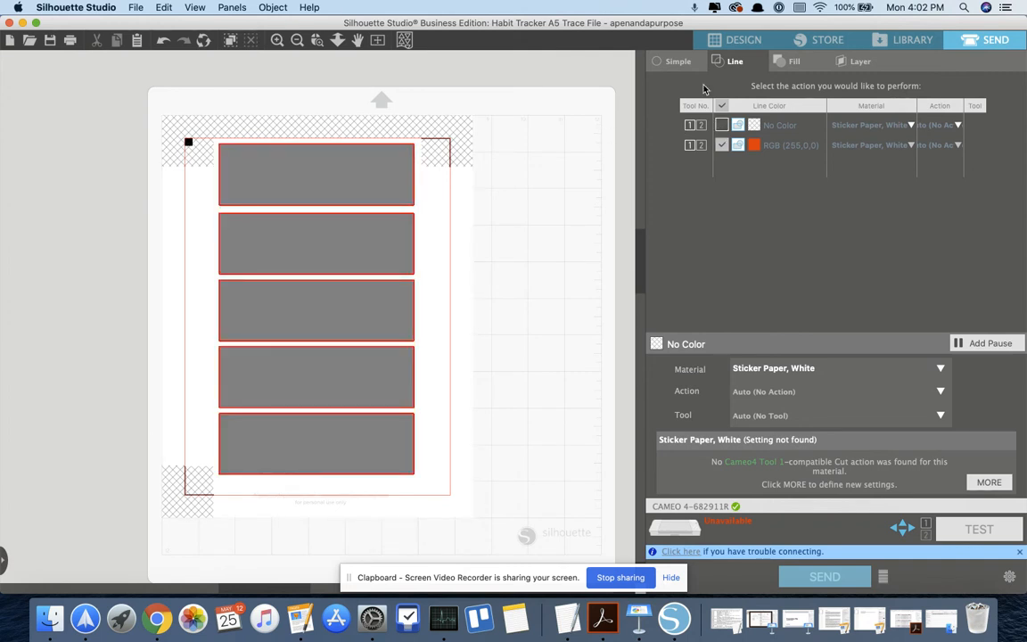
Compare the pink habit tracker design with the traced file and reopen the traced file's cut setup.
{"action": "left_click", "coordinate": [741, 41]}
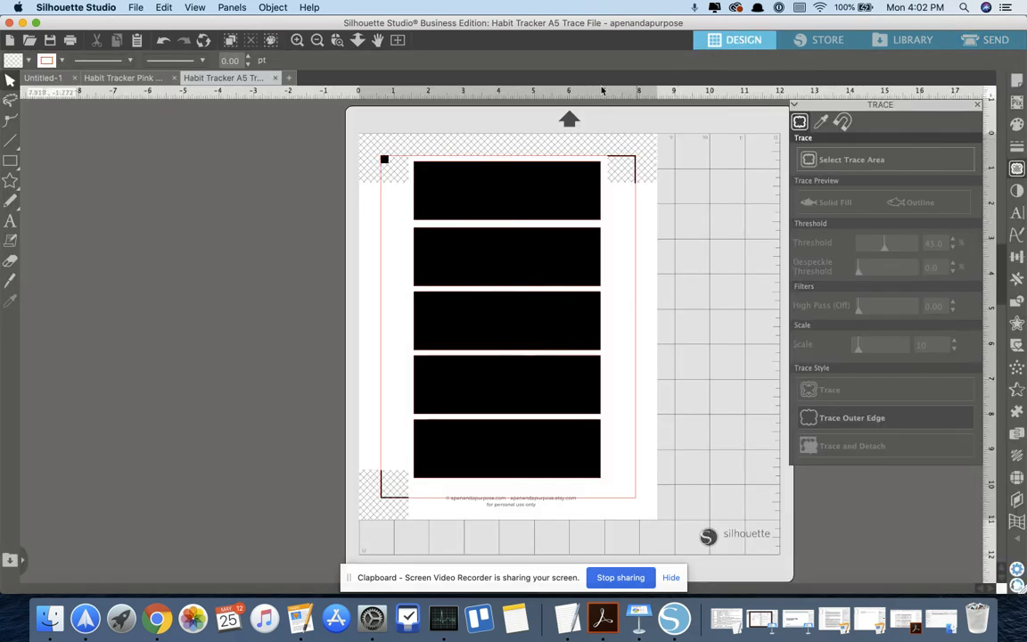
{"action": "left_click", "coordinate": [112, 78]}
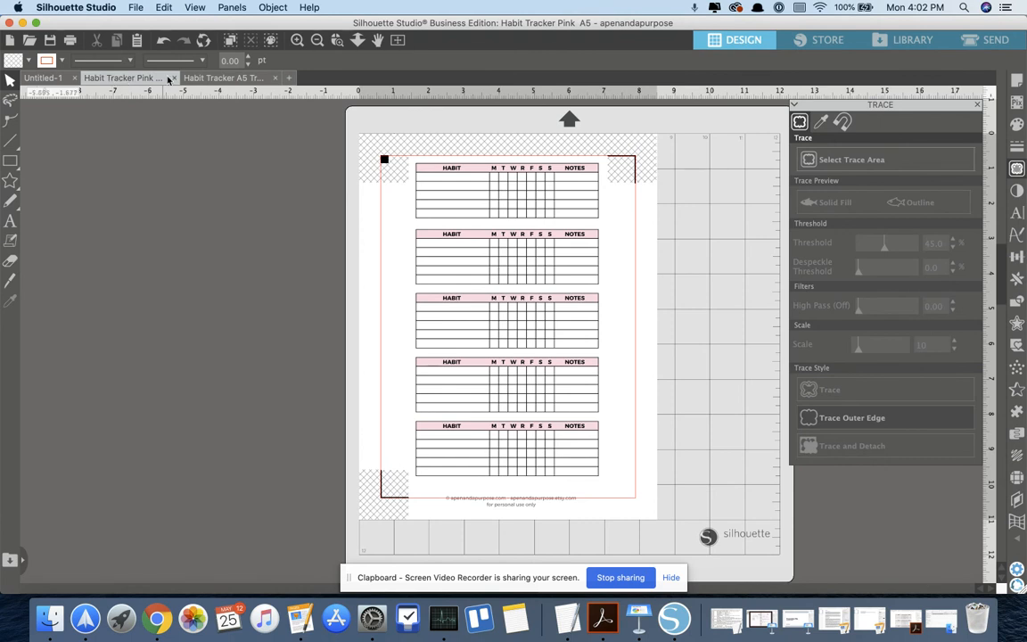
{"action": "left_click", "coordinate": [217, 79]}
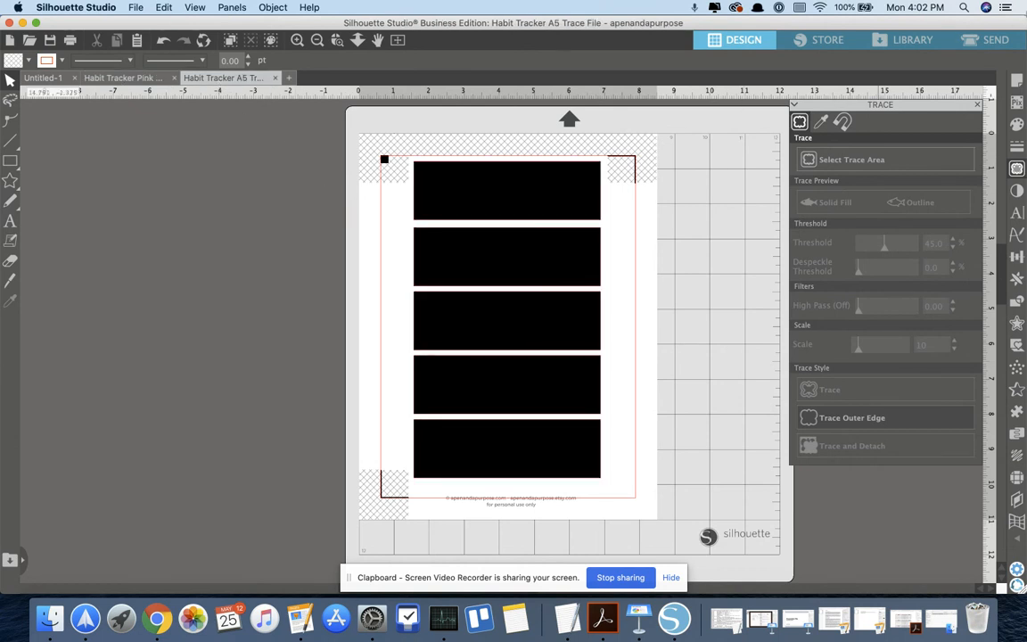
{"action": "left_click", "coordinate": [996, 40]}
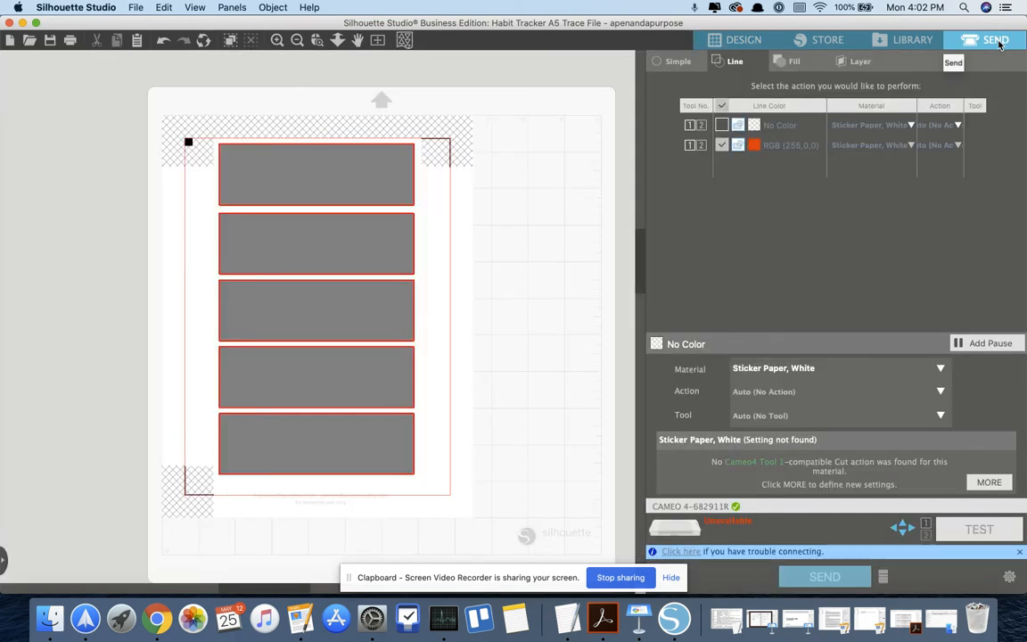